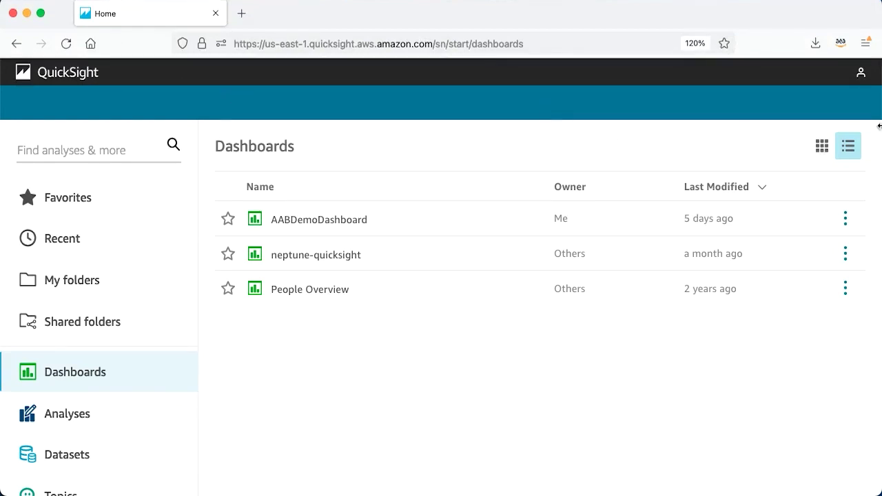
# Check the source account's Account info and select its account ID.
pyautogui.click(864, 77)
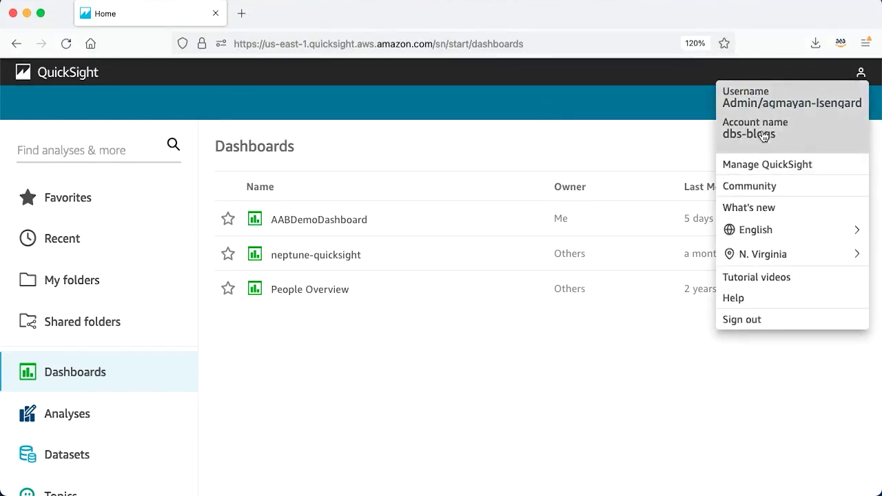
pyautogui.click(766, 137)
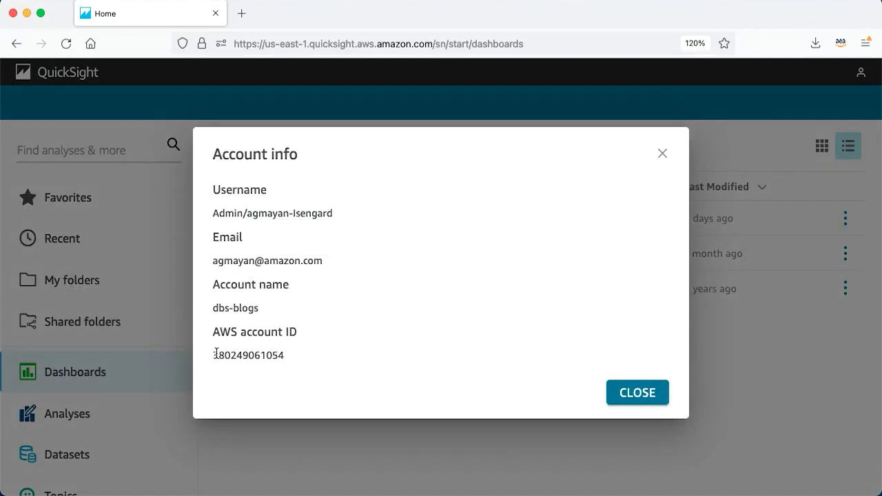
pyautogui.moveTo(213, 355); pyautogui.dragTo(297, 362)
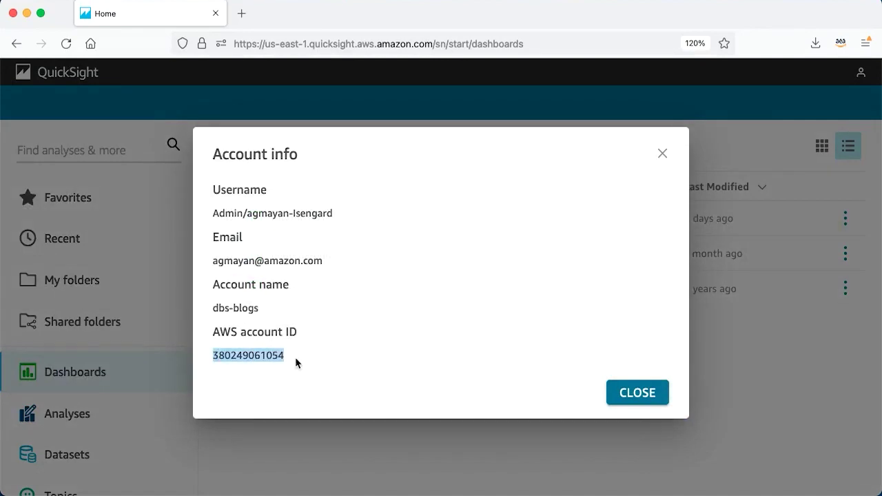
pyautogui.click(663, 153)
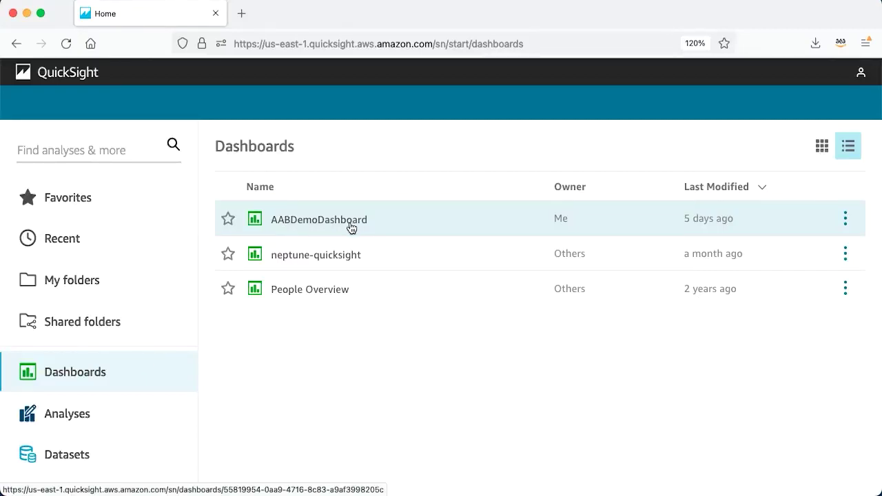
# Open AABDemoDashboard and select its dashboard ID in the page address.
pyautogui.click(299, 226)
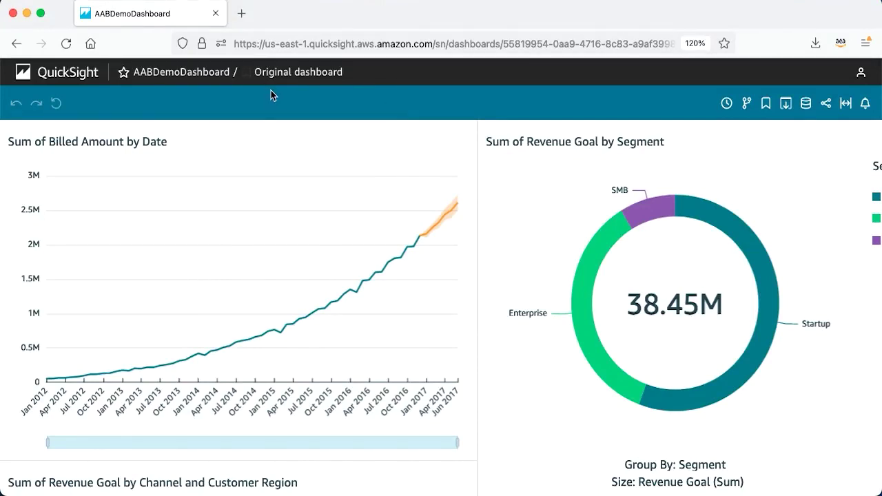
pyautogui.moveTo(503, 43); pyautogui.dragTo(667, 43)
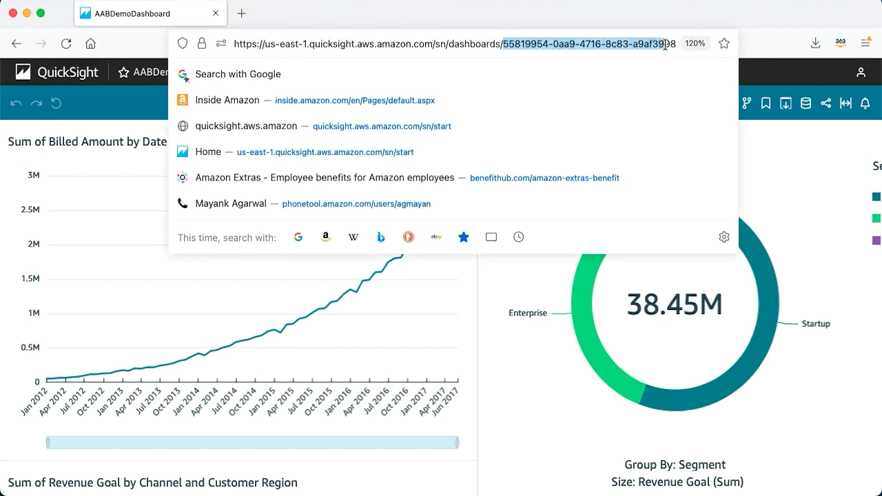
pyautogui.click(124, 95)
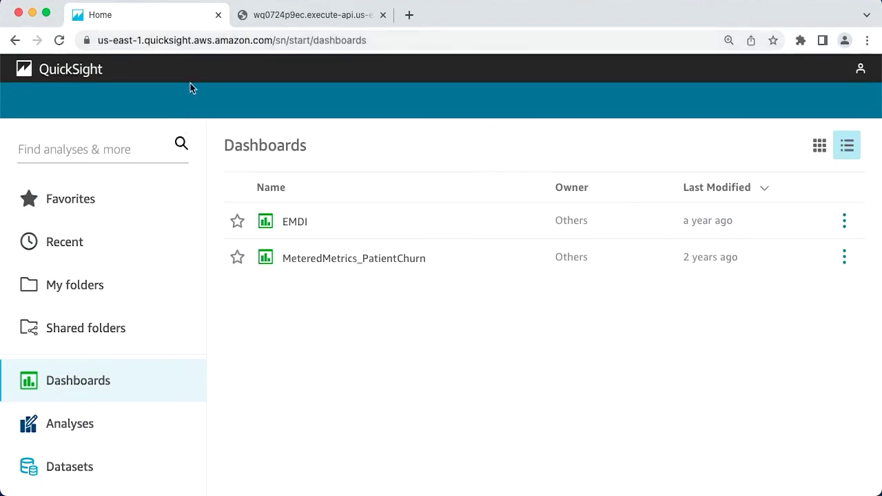
# View the target account's Account info, then close it.
pyautogui.click(860, 68)
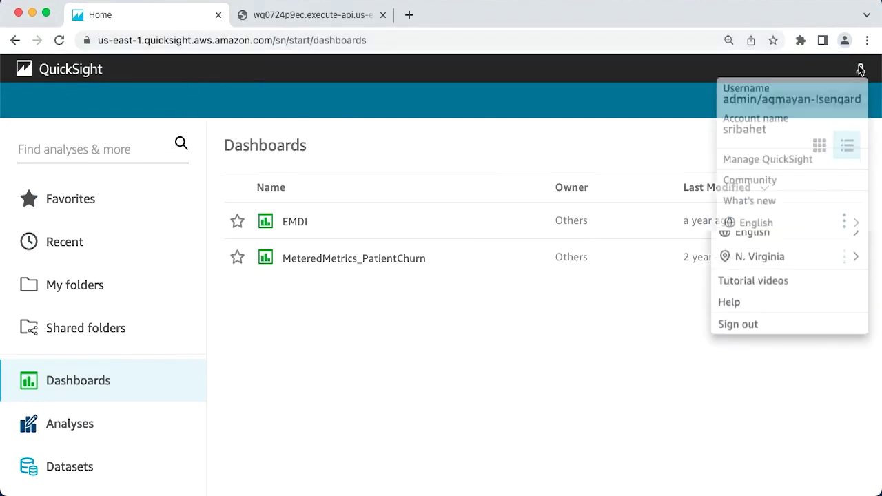
pyautogui.click(768, 135)
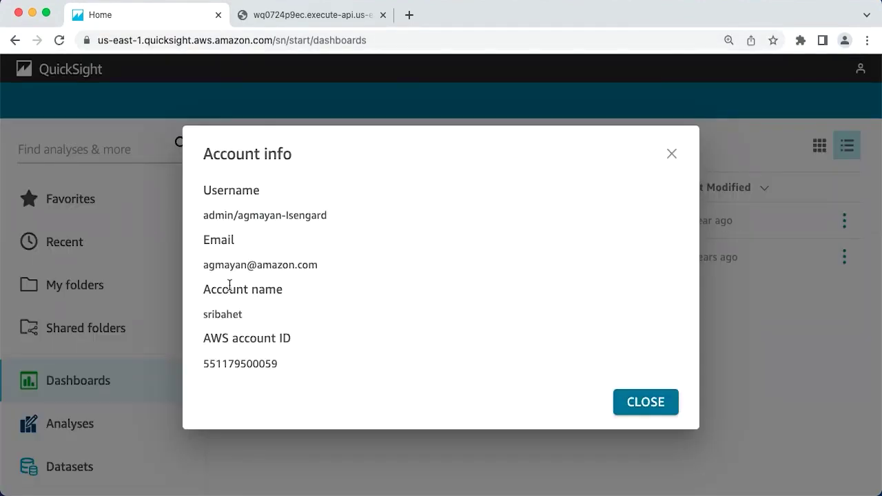
pyautogui.click(672, 155)
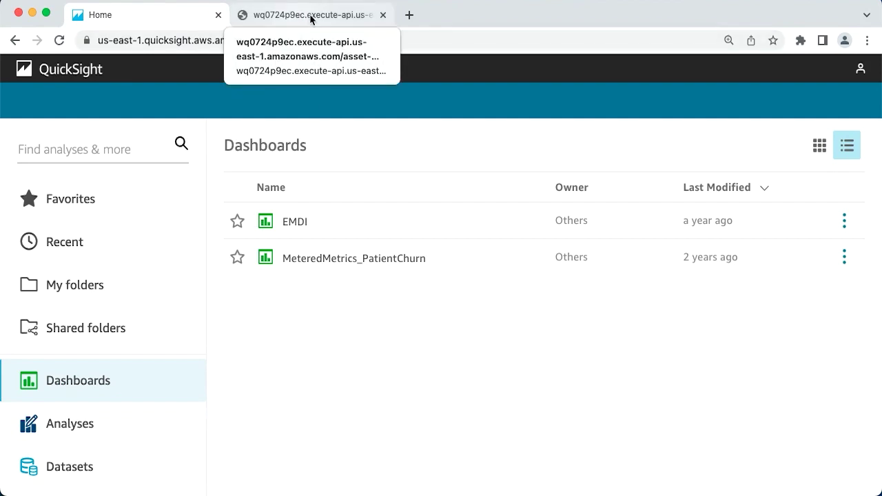
# Enter 55819954-0aa9-4716-8c83-a9af3998205c as DashboardId to Port, matching the QuickSight address.
pyautogui.click(310, 18)
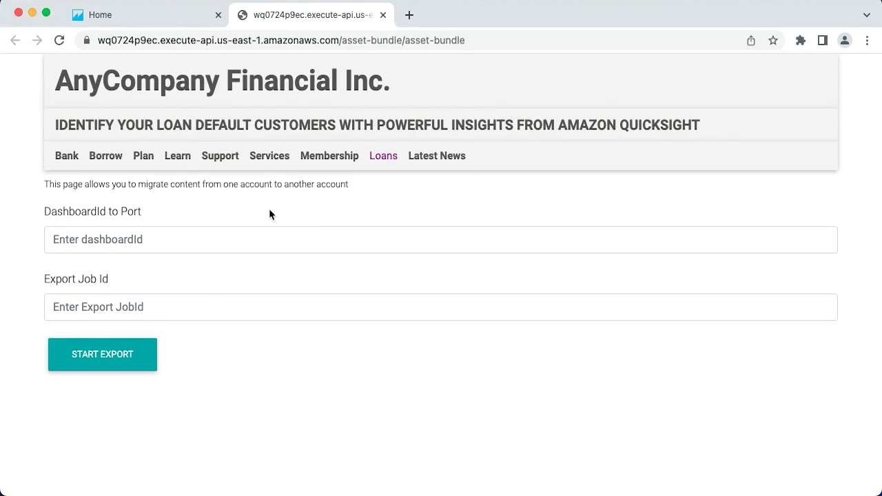
pyautogui.click(217, 240)
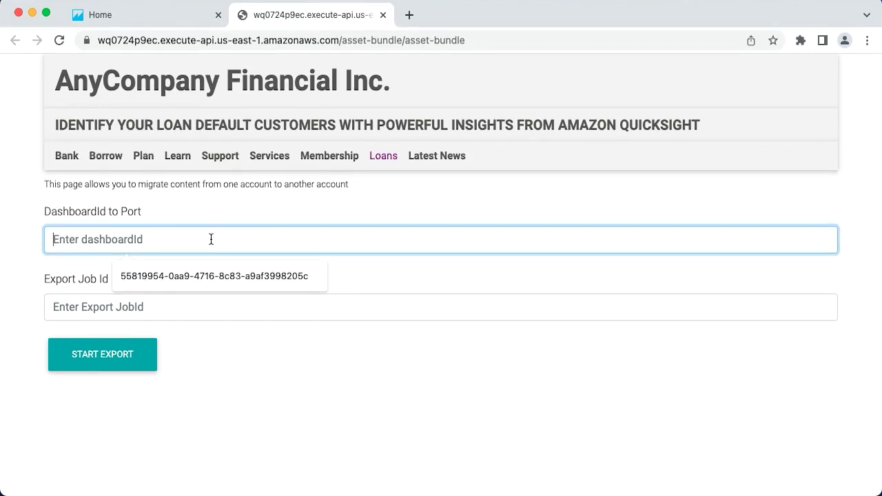
pyautogui.click(174, 280)
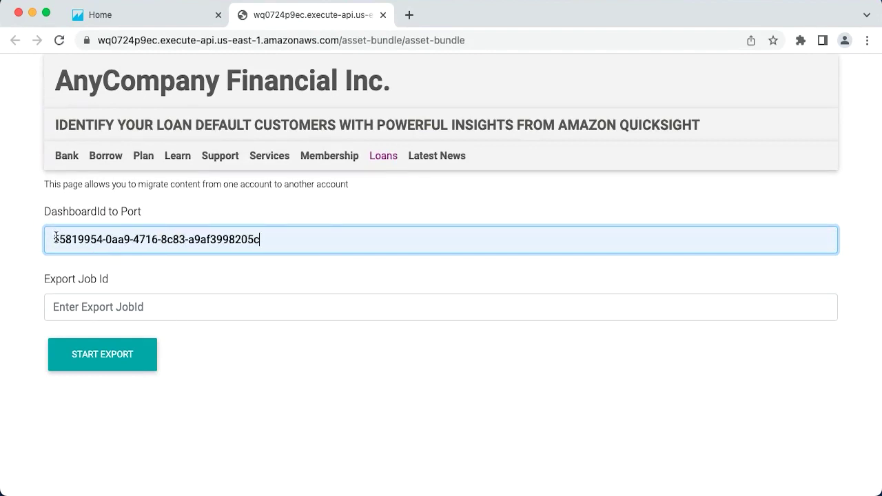
pyautogui.moveTo(54, 240); pyautogui.dragTo(275, 249)
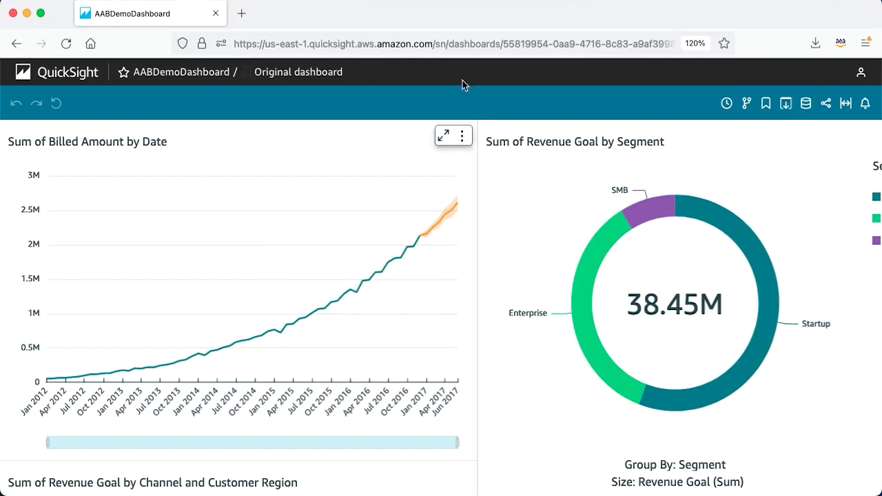
pyautogui.click(503, 44)
pyautogui.click(502, 44)
pyautogui.moveTo(503, 43); pyautogui.dragTo(688, 44)
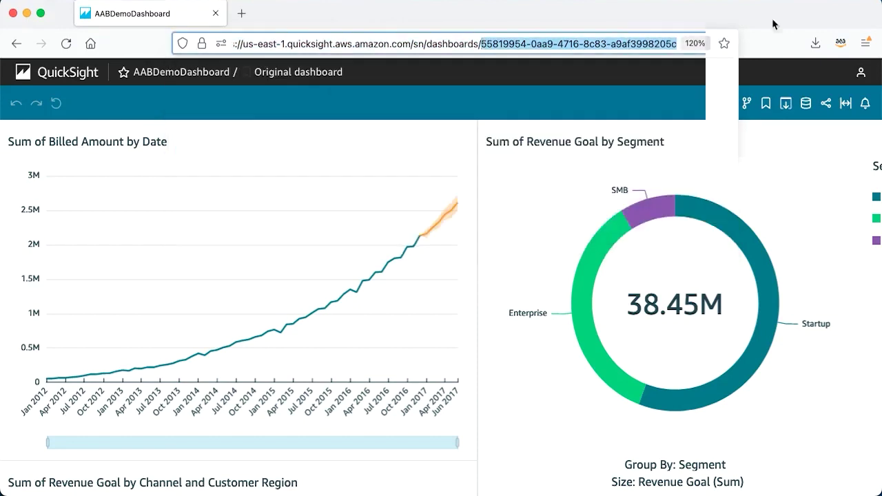
pyautogui.moveTo(648, 44); pyautogui.dragTo(264, 239)
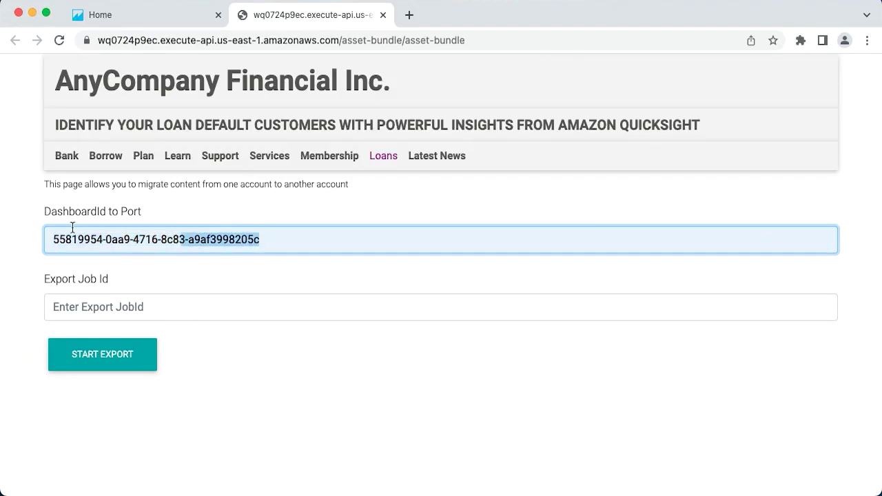
# Enter AssetBundleDemo as the Export Job Id.
pyautogui.click(92, 307)
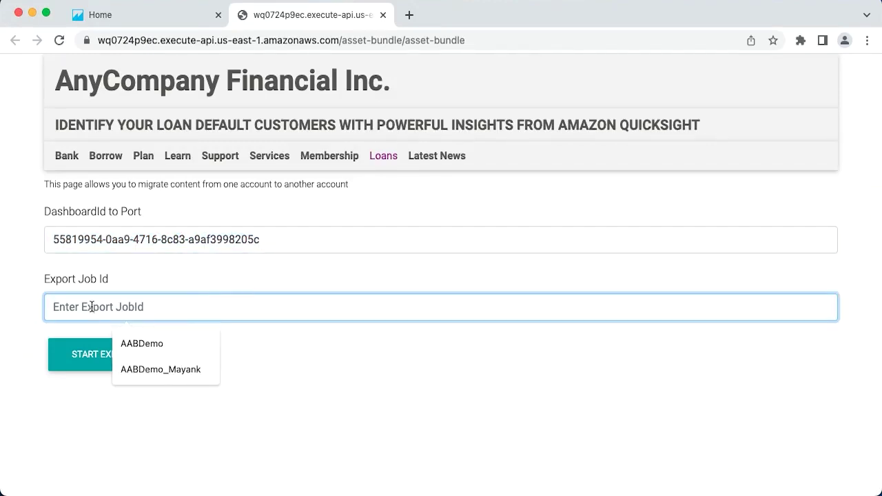
pyautogui.write('A')
pyautogui.write('sset')
pyautogui.write('Das')
pyautogui.press('BackSpace')
pyautogui.press('BackSpace')
pyautogui.press('BackSpace')
pyautogui.write('BundleDemo')
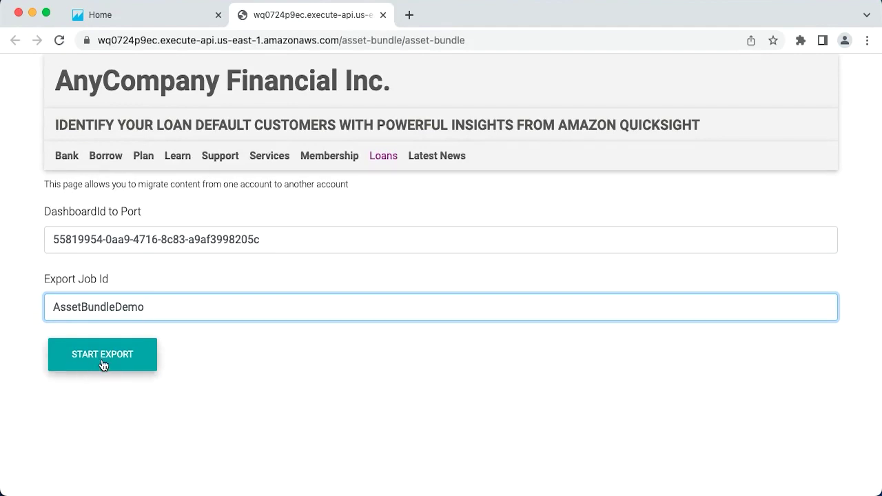
# Run the export and recheck its status until the S3 upload succeeds.
pyautogui.click(101, 366)
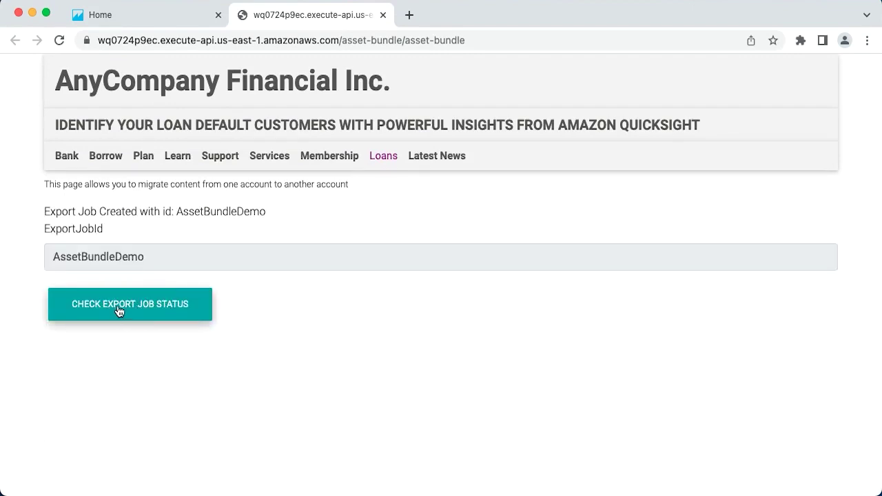
pyautogui.click(119, 312)
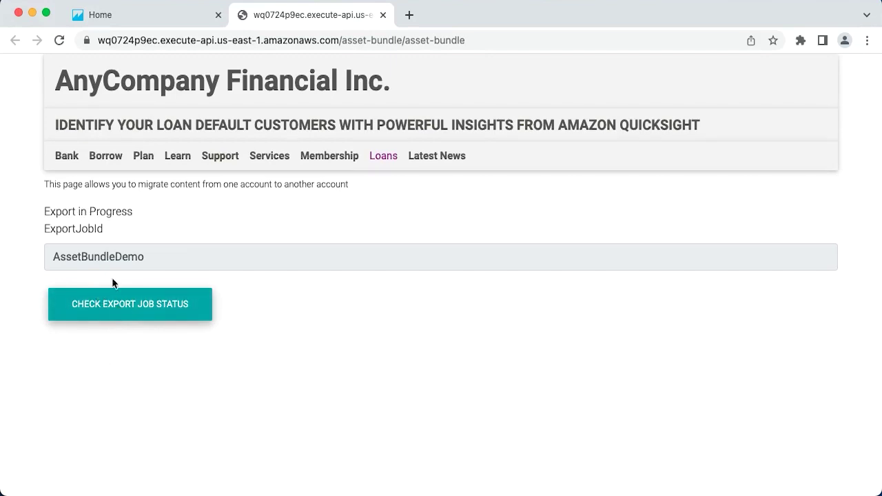
pyautogui.click(114, 315)
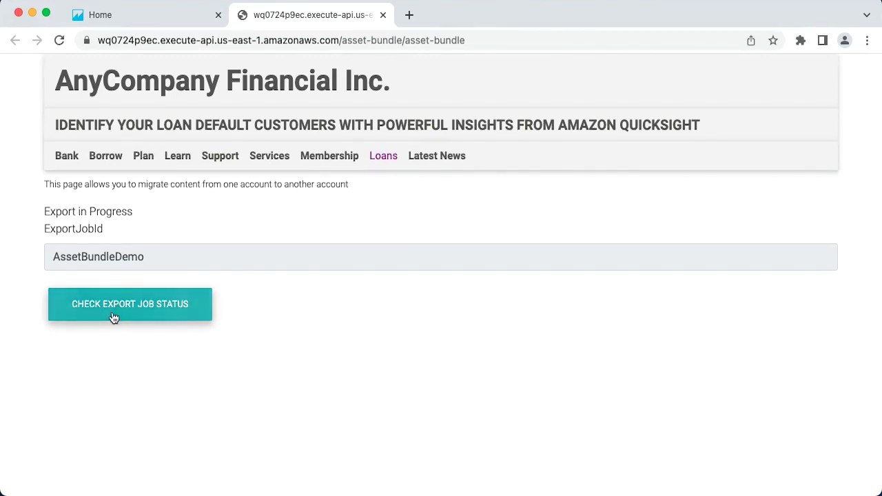
pyautogui.click(114, 316)
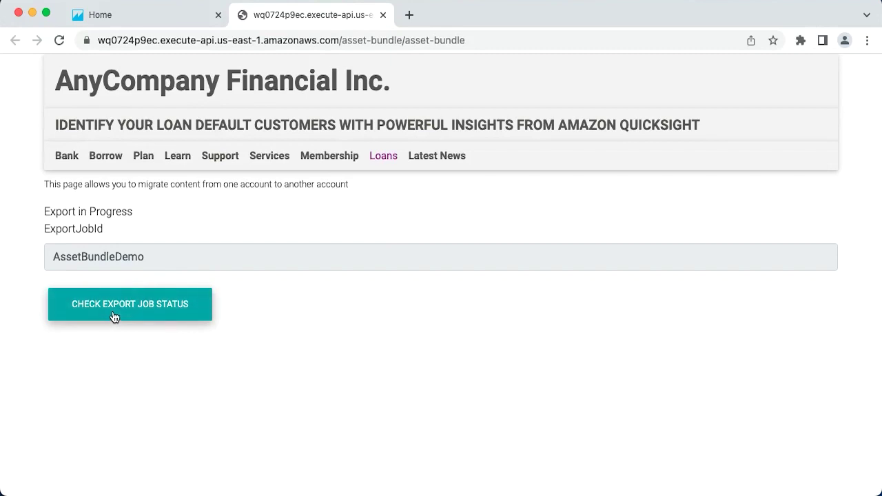
pyautogui.click(126, 306)
pyautogui.click(127, 306)
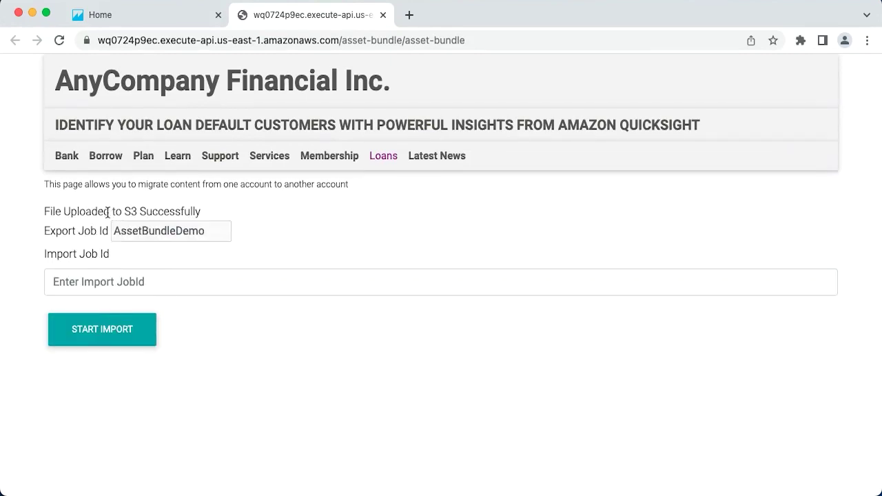
# Copy the export job id AssetBundleDemo into the Import Job Id field.
pyautogui.moveTo(124, 211); pyautogui.dragTo(222, 213)
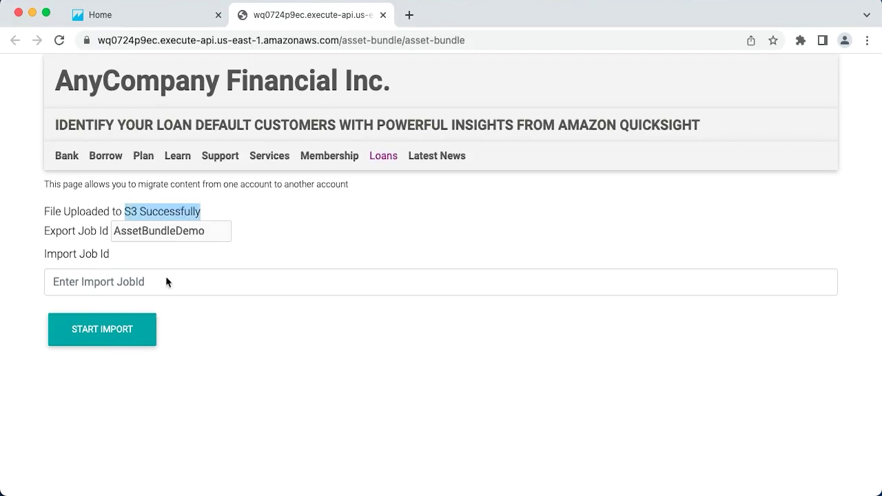
pyautogui.click(220, 350)
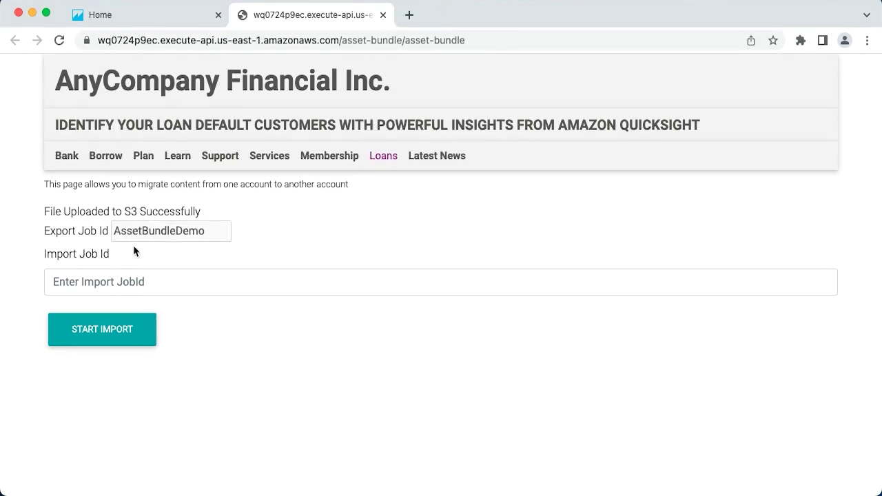
pyautogui.click(139, 279)
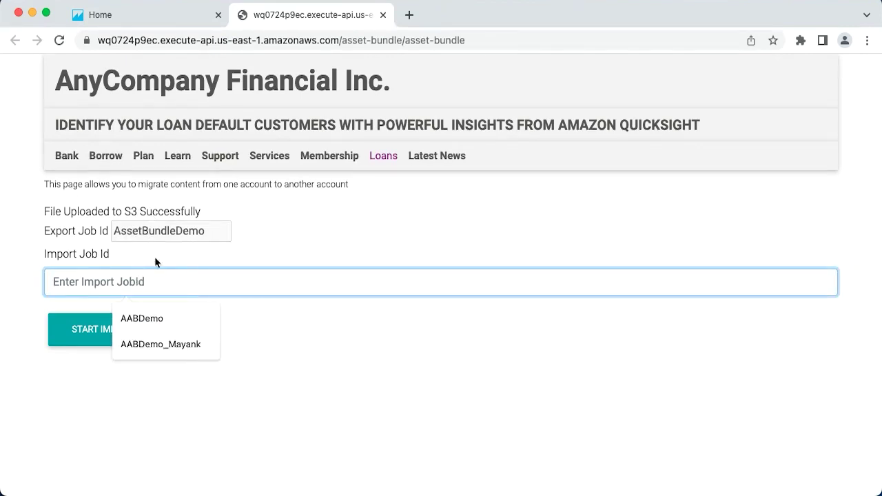
pyautogui.doubleClick(188, 233)
pyautogui.press('super+c')
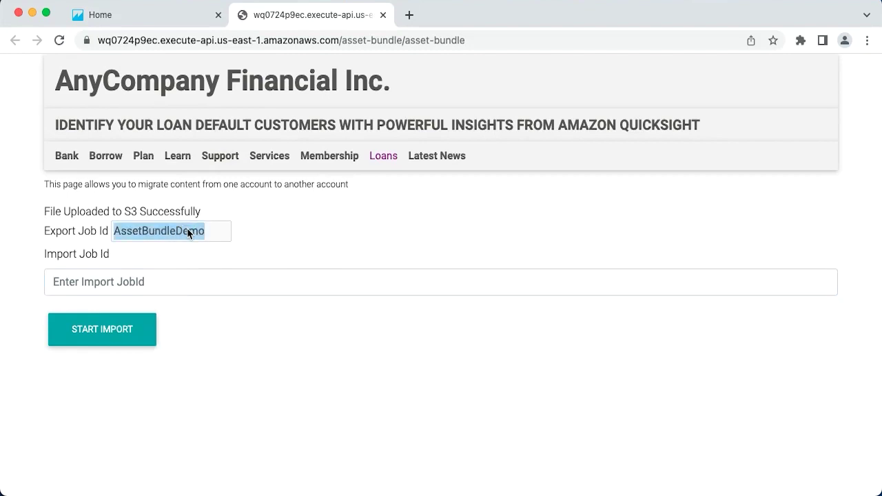
pyautogui.click(146, 282)
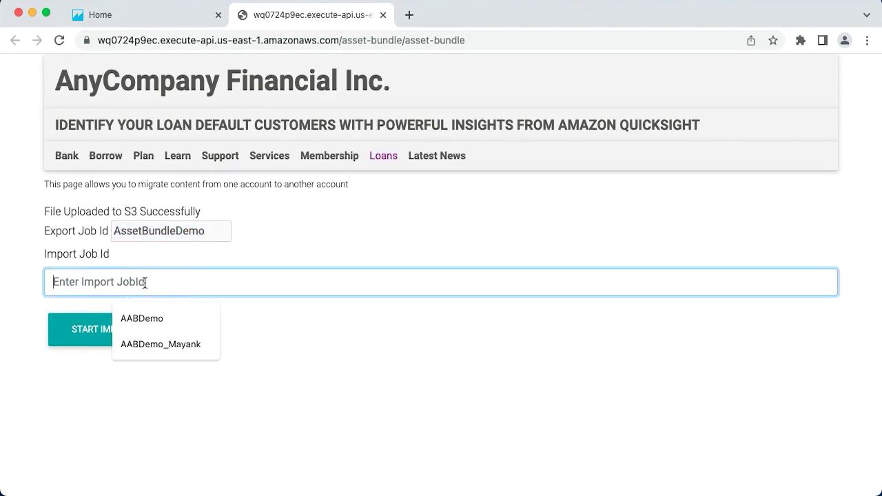
pyautogui.press('super+v')
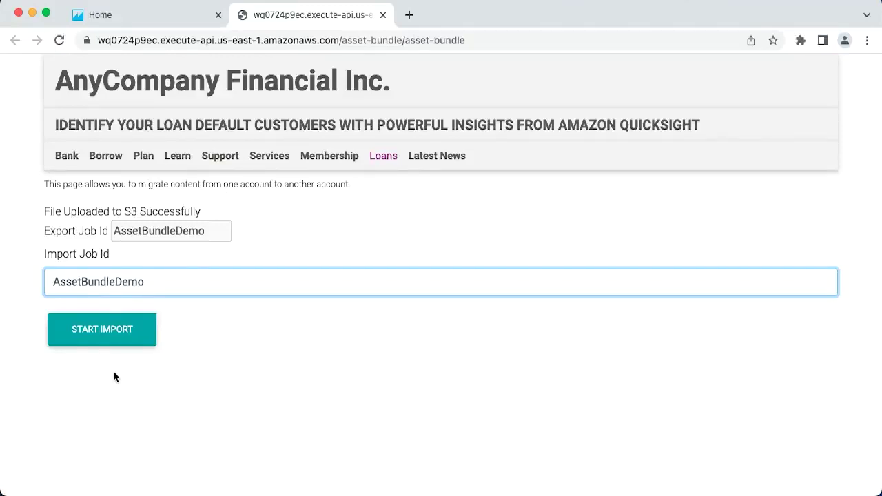
# Run the import and confirm the dashboard was imported successfully.
pyautogui.click(99, 336)
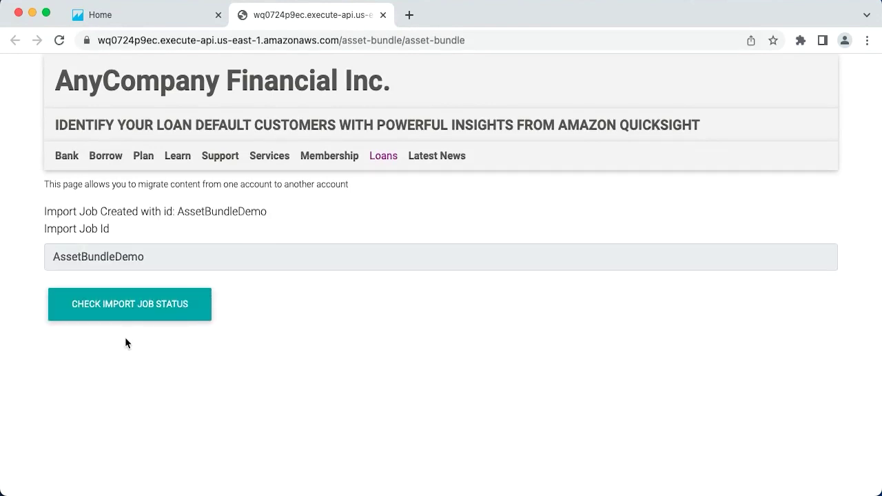
pyautogui.click(126, 305)
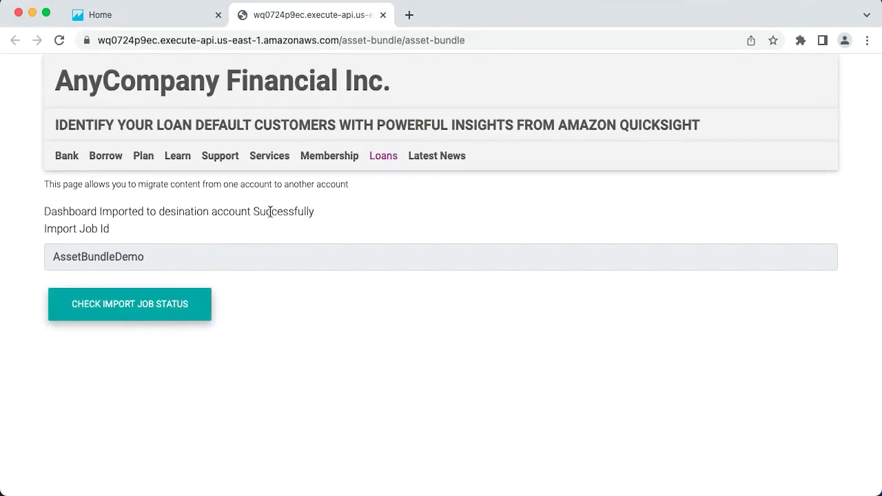
pyautogui.moveTo(252, 212); pyautogui.dragTo(310, 213)
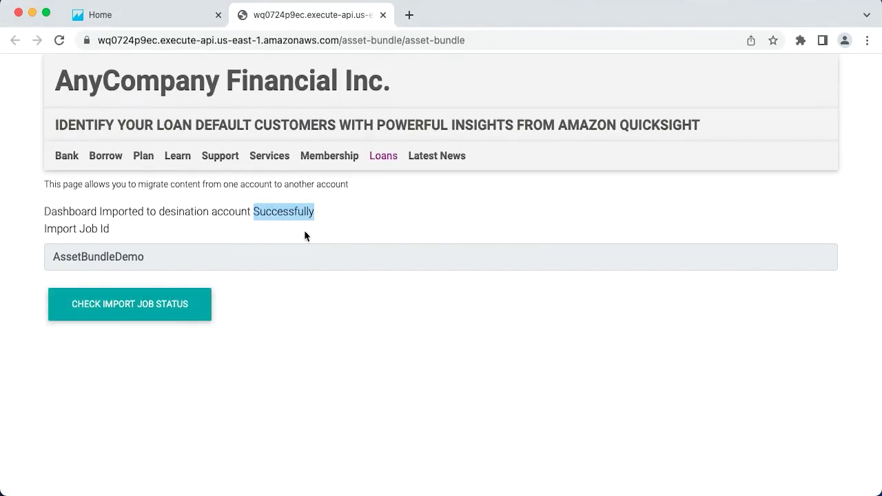
pyautogui.click(248, 353)
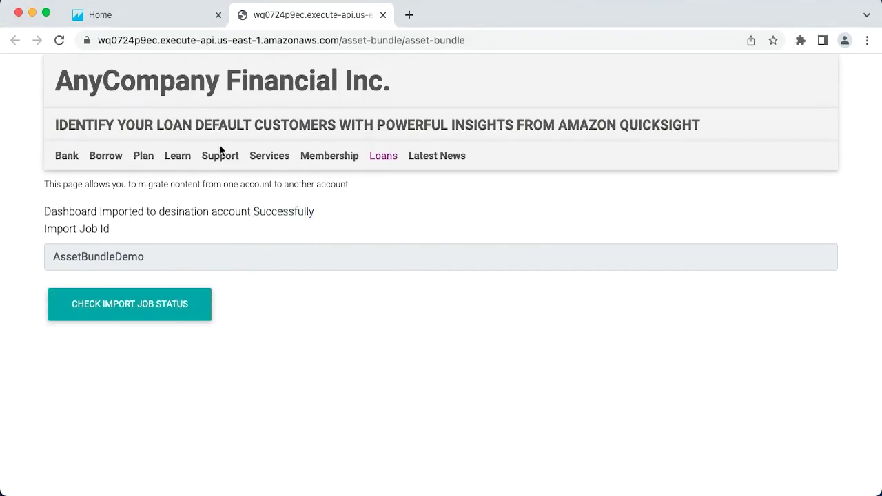
# Return to QuickSight's Dashboards list, still showing only EMDI and MeteredMetrics_PatientChurn.
pyautogui.click(163, 22)
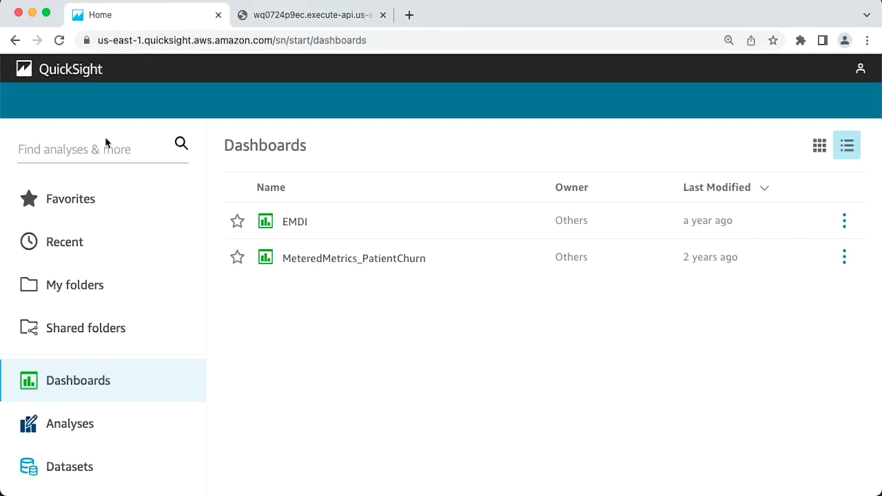
pyautogui.click(41, 69)
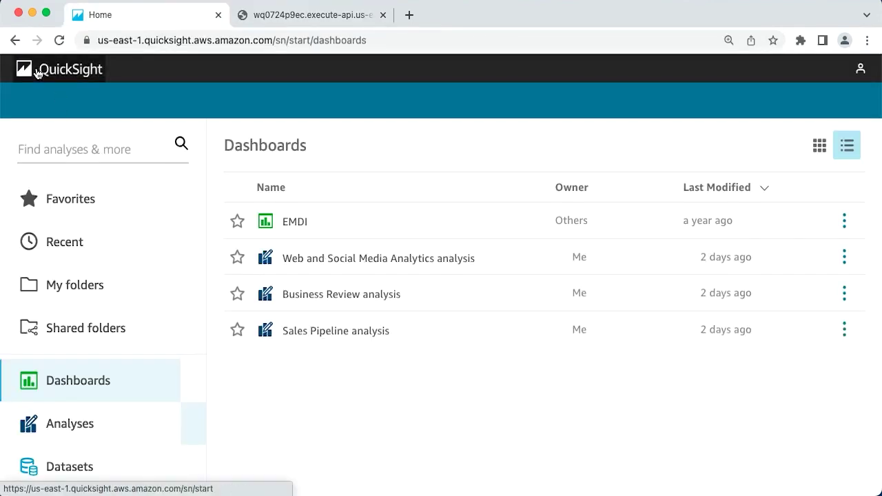
pyautogui.click(69, 399)
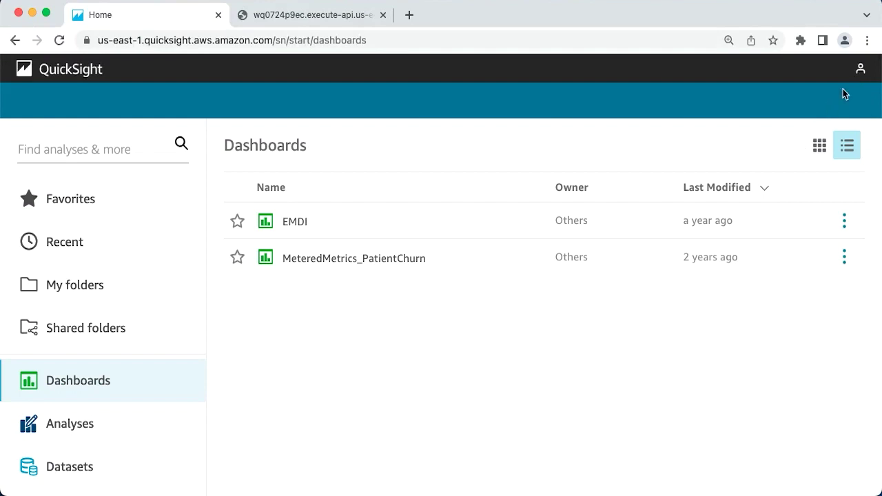
pyautogui.click(861, 71)
# Search Manage assets for 'AAB'.
pyautogui.click(749, 166)
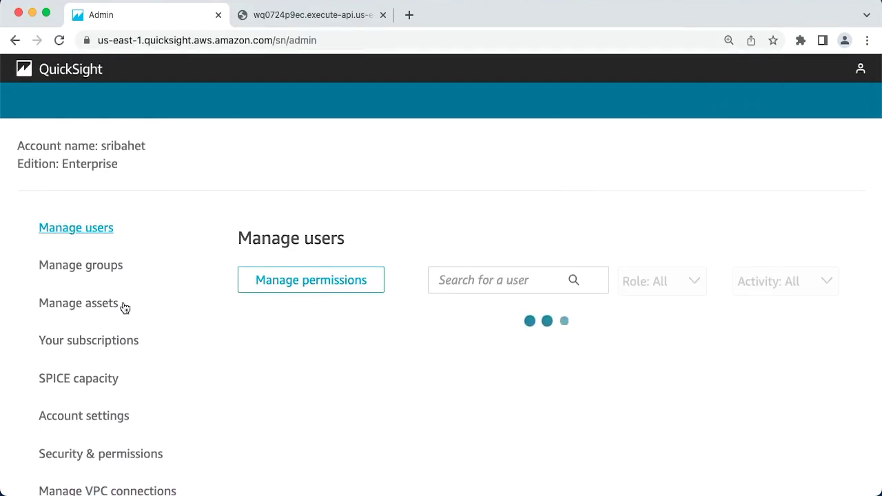
pyautogui.click(118, 304)
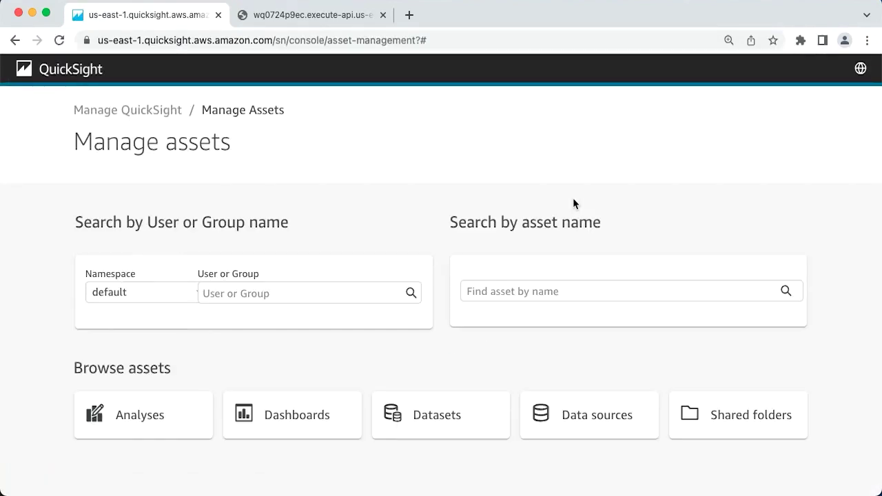
pyautogui.click(538, 293)
pyautogui.write('AAB')
pyautogui.press('Return')
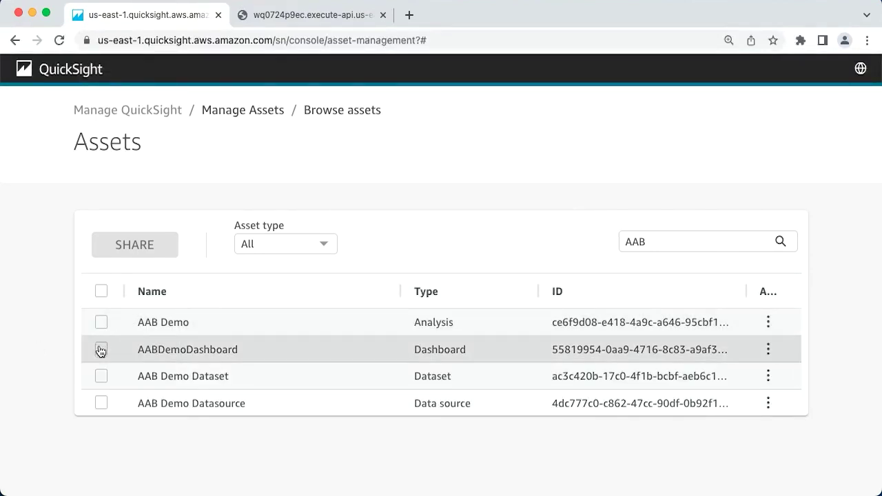
# Select AAB Demo Dataset, AAB Demo Datasource and AABDemoDashboard for sharing.
pyautogui.click(102, 376)
pyautogui.click(101, 403)
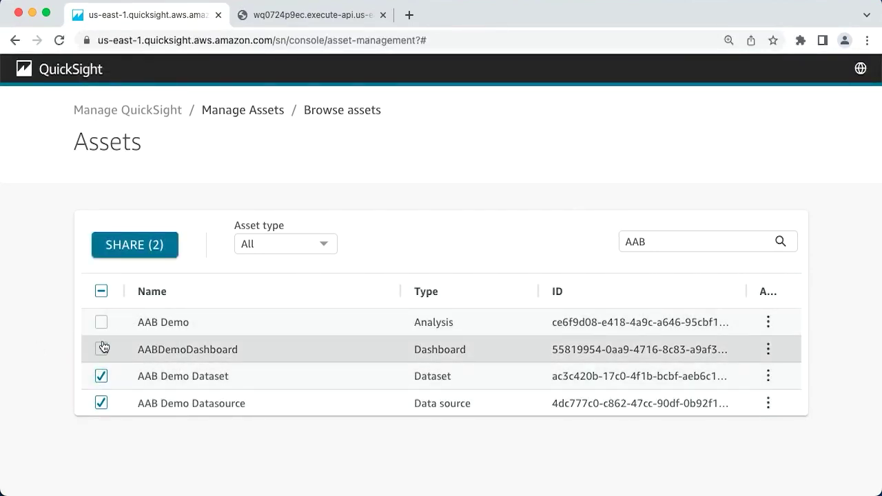
pyautogui.click(102, 349)
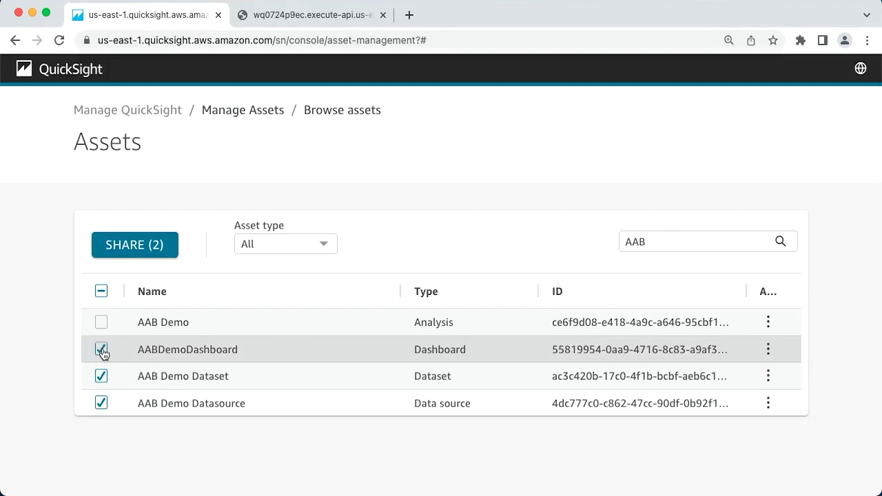
# Share the three AAB assets with the admin user as Owner.
pyautogui.click(165, 248)
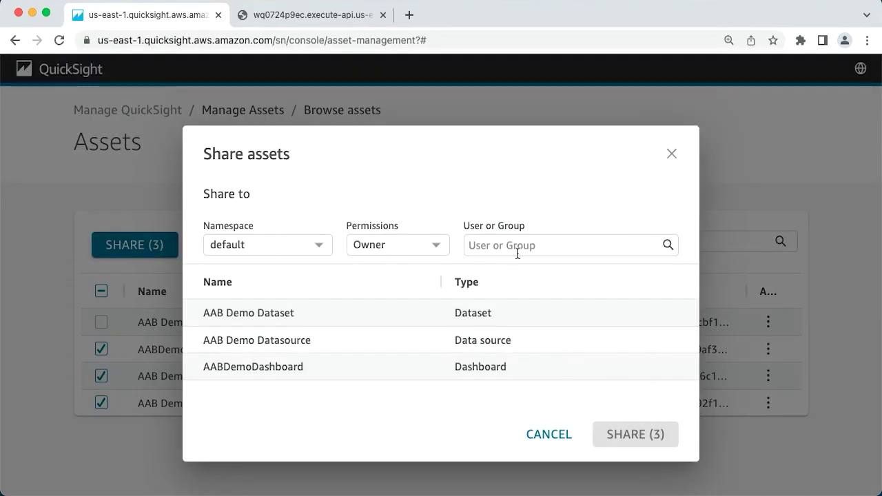
pyautogui.click(518, 245)
pyautogui.write('agma')
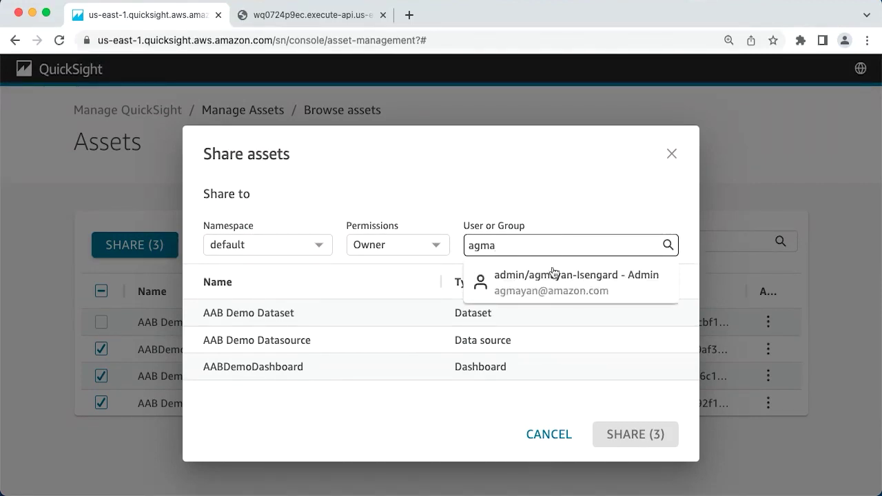
pyautogui.click(549, 281)
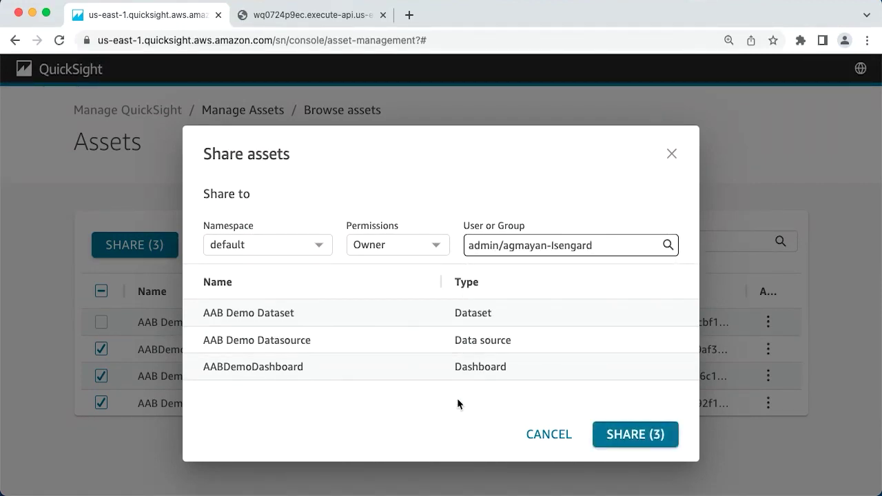
pyautogui.click(634, 439)
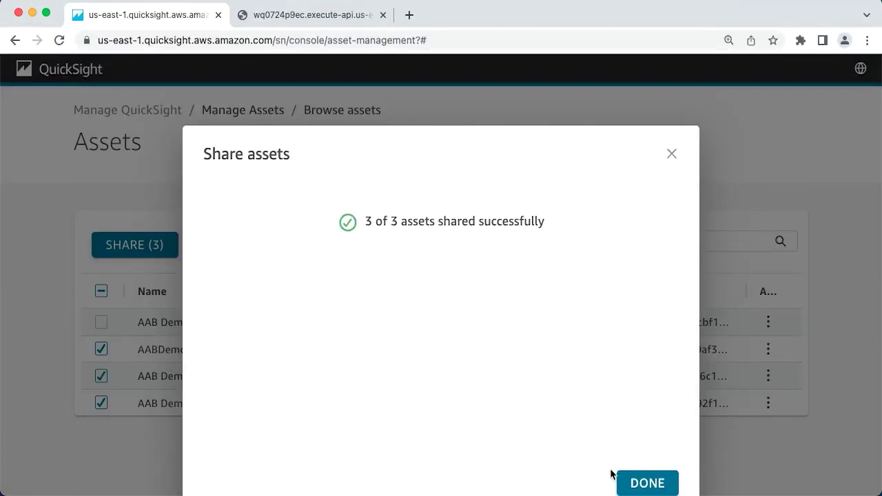
pyautogui.click(621, 483)
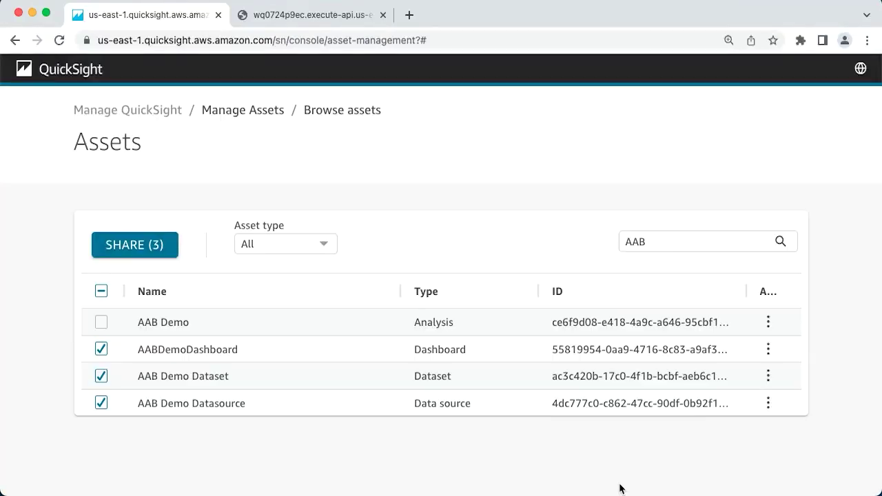
# Go to the Dashboards list to open the imported AABDemoDashboard.
pyautogui.click(69, 72)
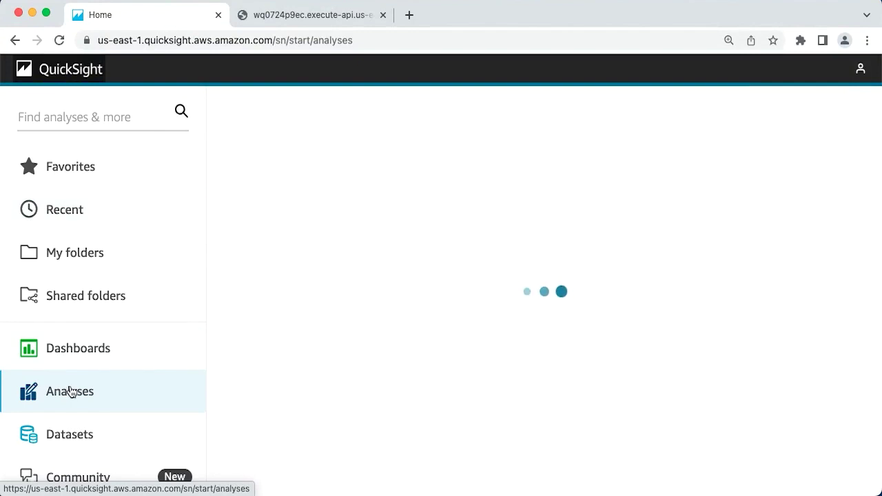
pyautogui.click(74, 356)
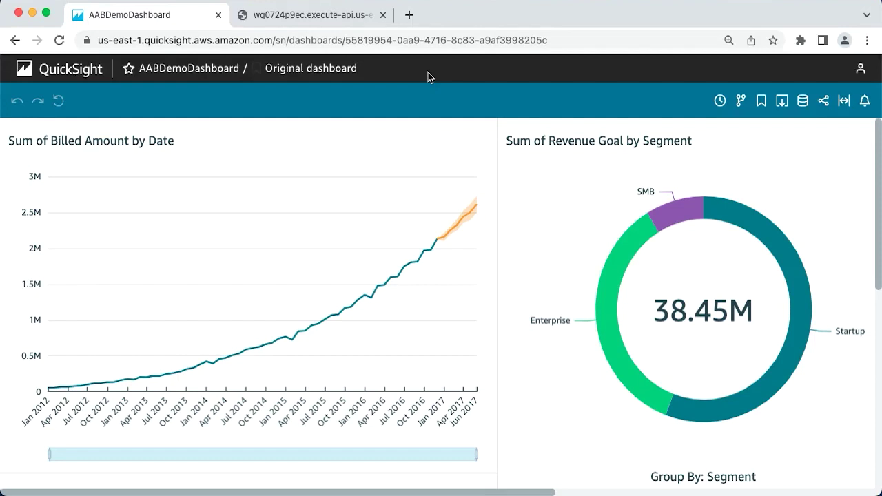
# Browse Datasets and the new-dataset source list to find AAB Demo Datasource.
pyautogui.click(61, 72)
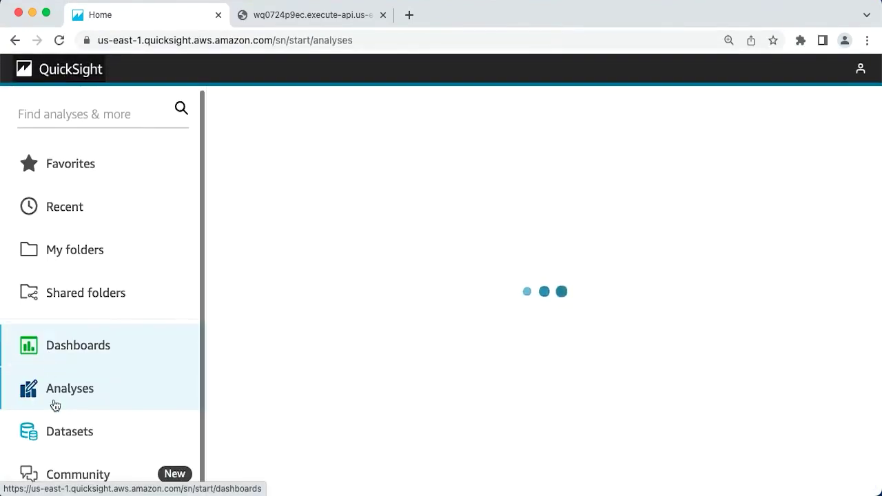
pyautogui.click(60, 447)
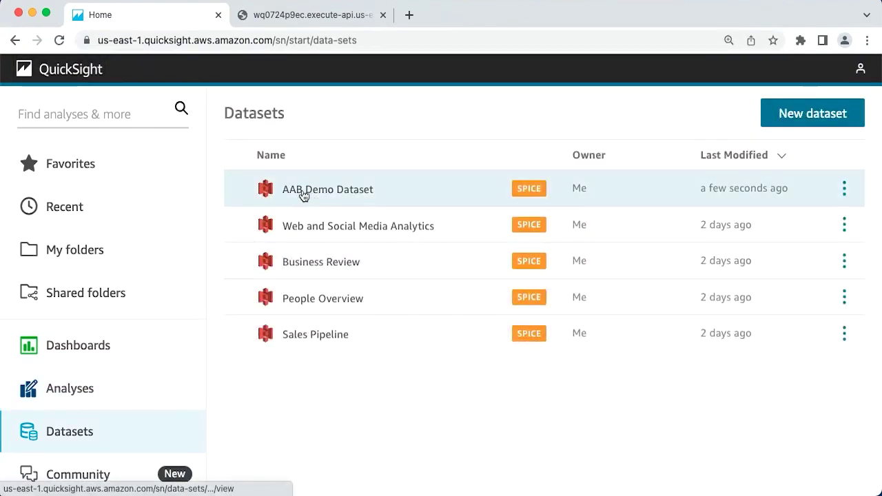
pyautogui.click(791, 114)
pyautogui.scroll(-5, 321, 351)
pyautogui.scroll(-5, 321, 351)
pyautogui.scroll(-3, 322, 351)
pyautogui.scroll(-5, 321, 351)
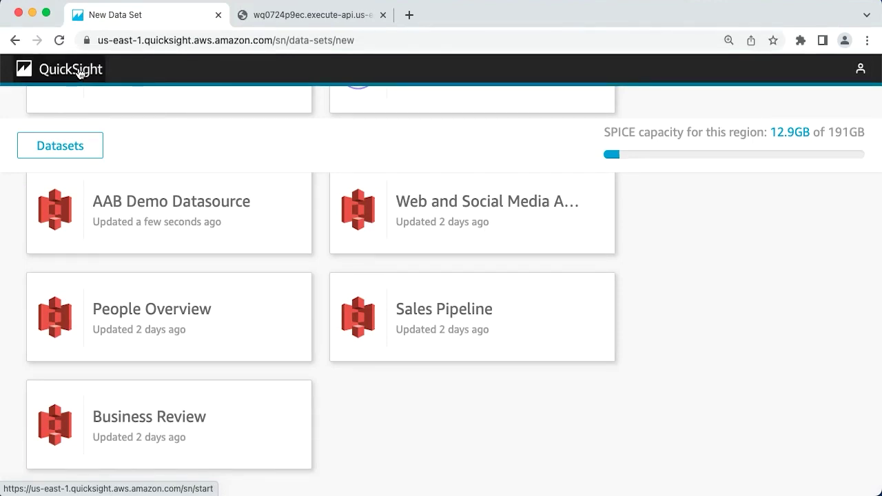
pyautogui.click(79, 72)
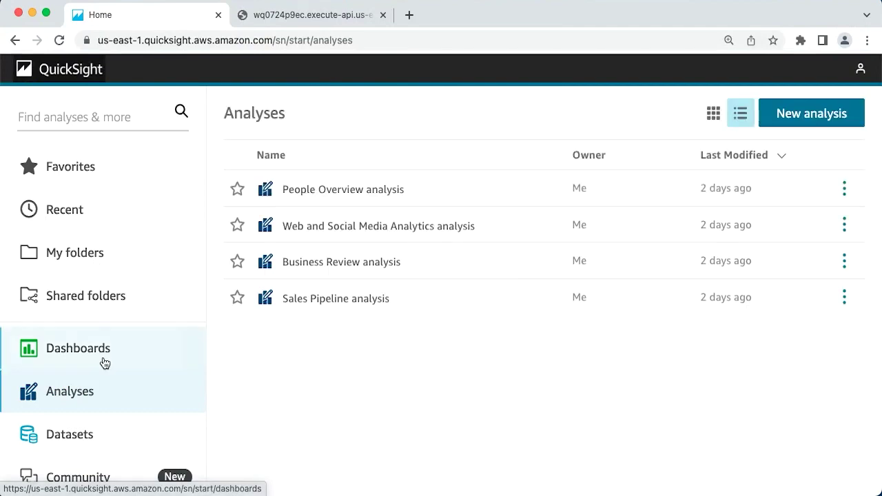
# Show the Dashboards list to confirm AABDemoDashboard now appears, owned by Me.
pyautogui.click(107, 350)
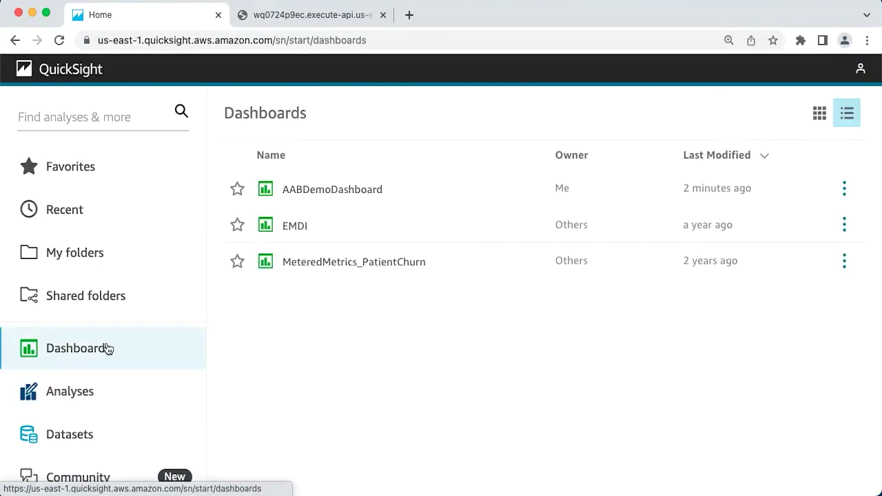